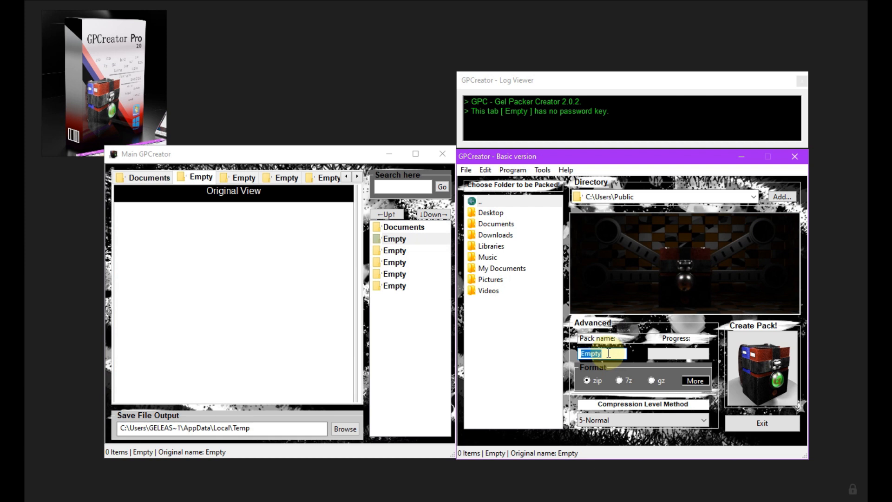
# Name the first two empty packs PSD Files and Image Files
pyautogui.write('PSD Files')
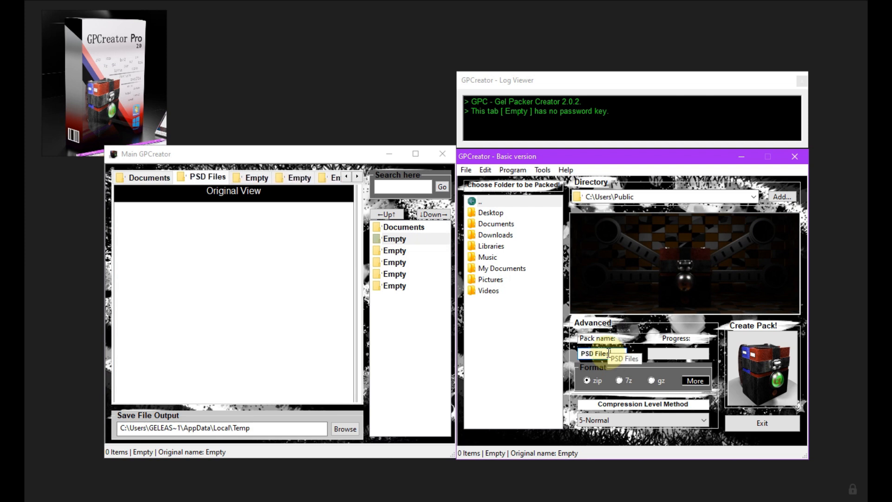
pyautogui.click(395, 251)
pyautogui.click(603, 354)
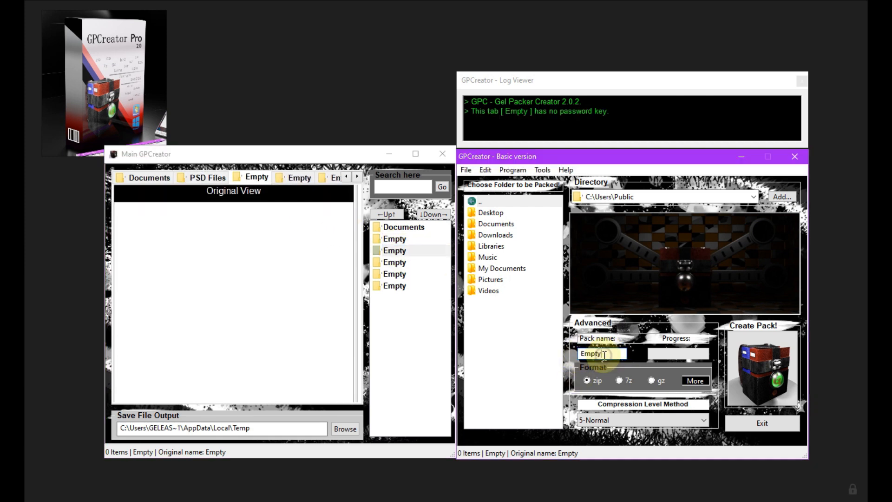
pyautogui.write('Image Fi')
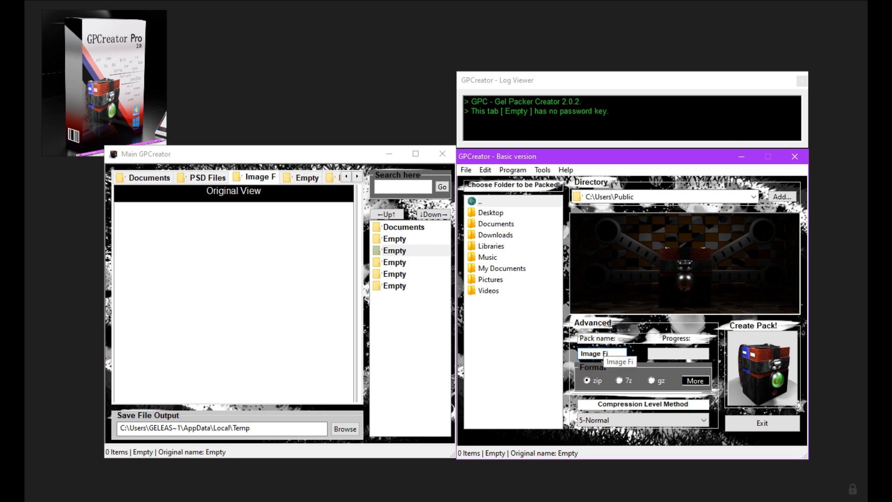
# Name the remaining three empty packs Sounds, Videos and PDF Files
pyautogui.click(413, 263)
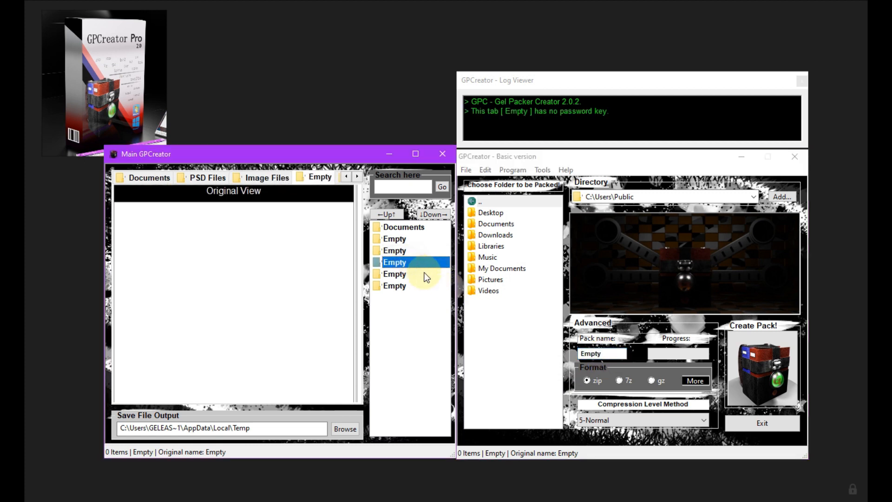
pyautogui.click(612, 353)
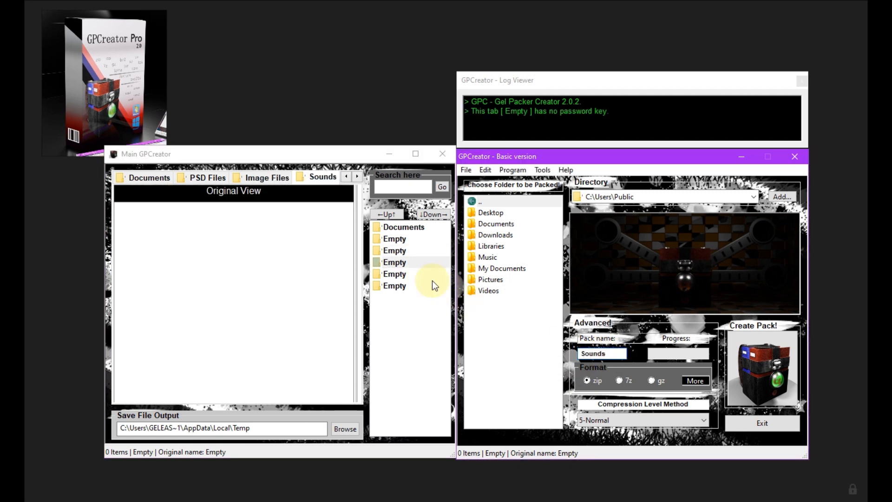
pyautogui.click(416, 274)
pyautogui.click(613, 354)
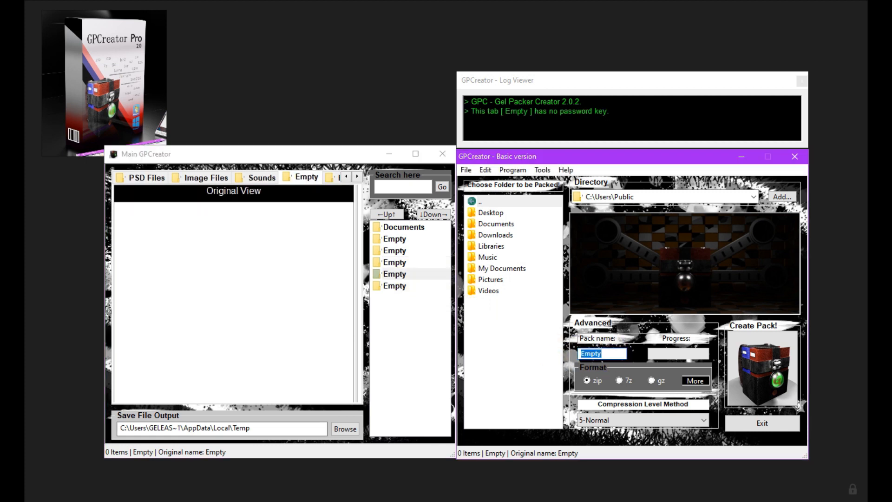
pyautogui.click(414, 285)
pyautogui.click(612, 354)
pyautogui.write('PDF Files')
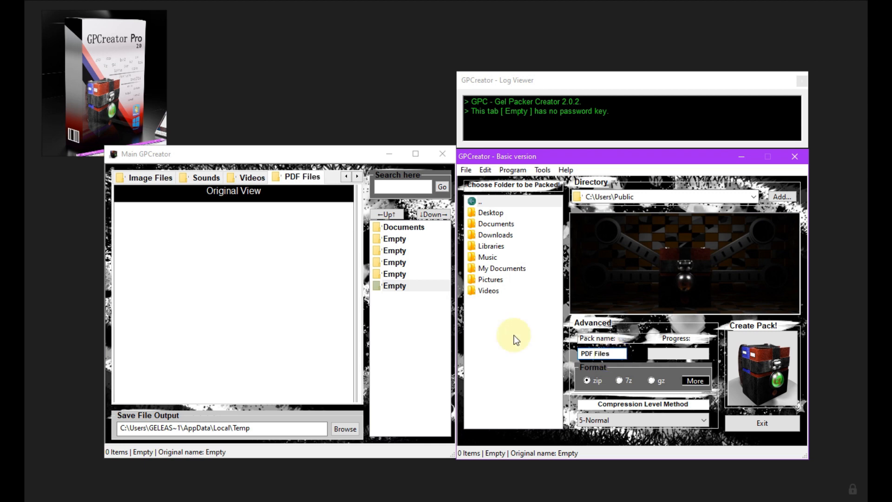
# Look through the renamed pack tabs and widen the Main GPCreator window so more of them fit
pyautogui.click(409, 227)
pyautogui.click(256, 183)
pyautogui.click(314, 178)
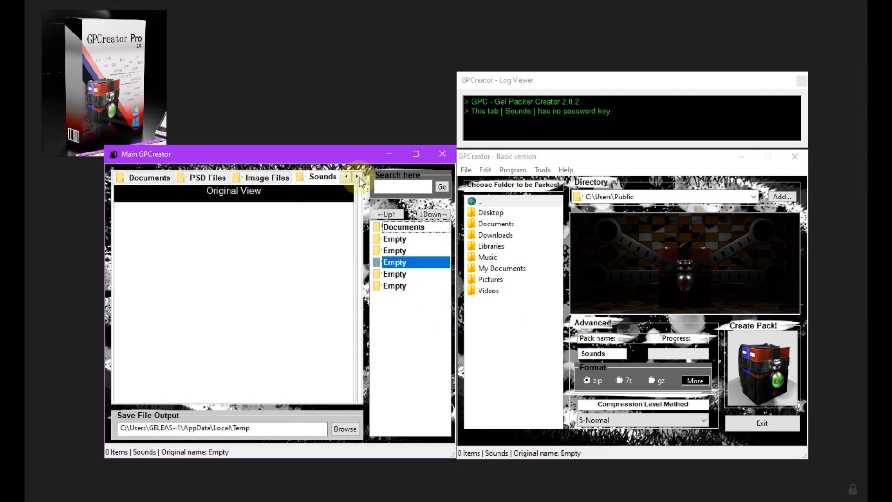
pyautogui.click(357, 177)
pyautogui.click(309, 179)
pyautogui.moveTo(104, 245); pyautogui.dragTo(39, 246)
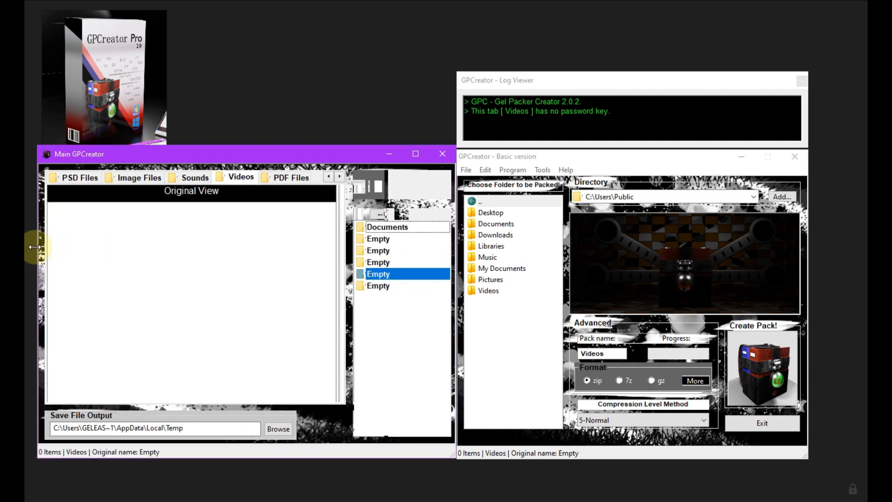
# In the Documents pack, enter C:\Users\Public\Documents\My Files as the save file output and copy that path
pyautogui.click(329, 177)
pyautogui.click(135, 177)
pyautogui.click(84, 178)
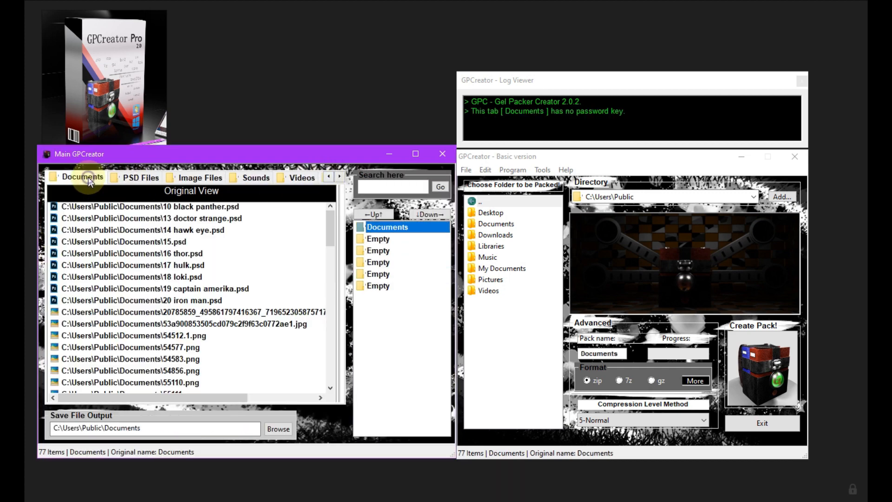
pyautogui.click(188, 424)
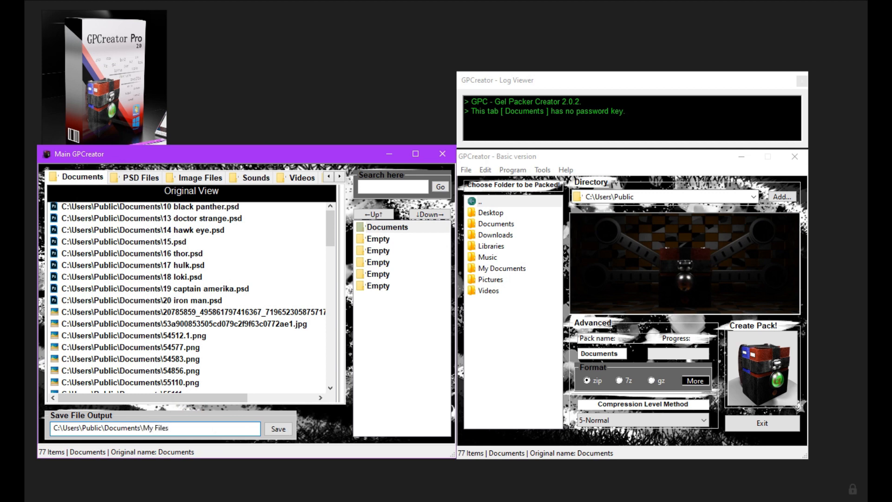
pyautogui.click(189, 427)
pyautogui.hotkey('ctrl', 'c')
# Set the save file output of the PSD Files, Image Files and Sounds packs to C:\Users\Public\Documents\My Files
pyautogui.click(140, 177)
pyautogui.click(203, 428)
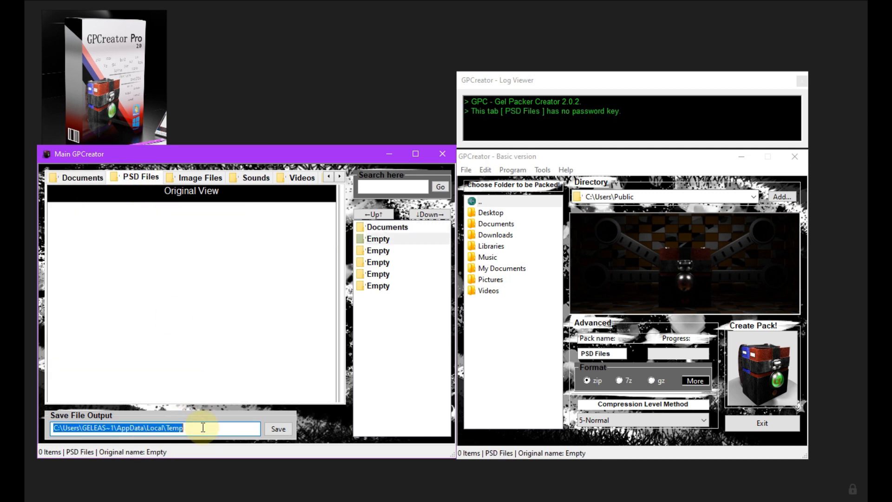
pyautogui.hotkey('ctrl', 'v')
pyautogui.click(205, 177)
pyautogui.click(207, 427)
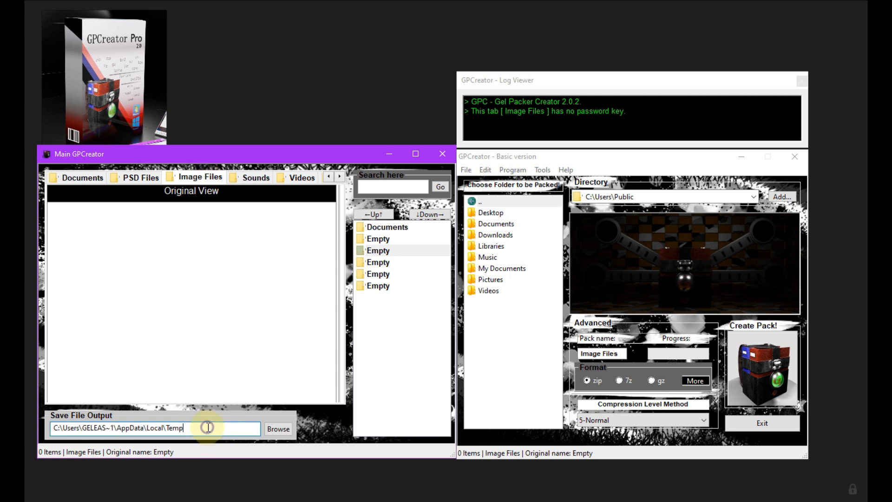
pyautogui.hotkey('ctrl', 'v')
pyautogui.click(253, 177)
pyautogui.click(207, 426)
pyautogui.hotkey('ctrl', 'v')
# Set the Videos and PDF Files packs' save file output to C:\Users\Public\Documents\My Files and check all five packs' paths
pyautogui.click(297, 177)
pyautogui.click(211, 426)
pyautogui.hotkey('ctrl', 'v')
pyautogui.click(378, 286)
pyautogui.click(207, 427)
pyautogui.rightClick(207, 426)
pyautogui.click(227, 322)
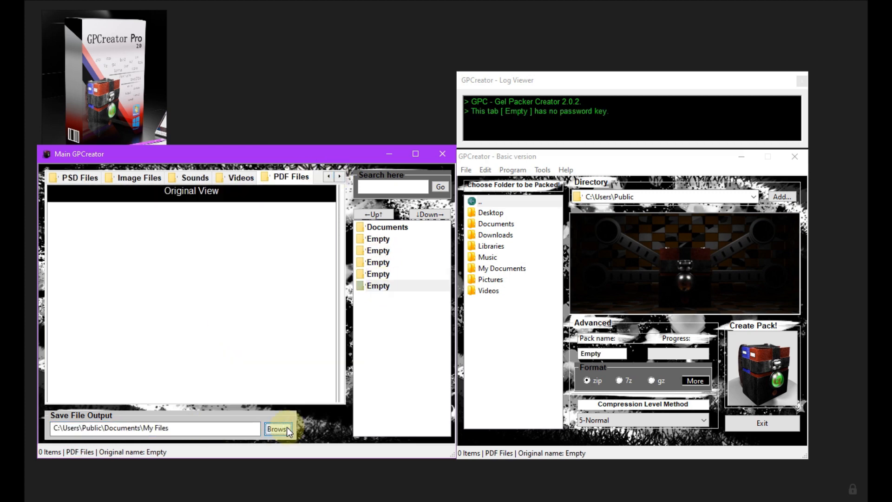
pyautogui.click(393, 239)
pyautogui.click(392, 251)
pyautogui.click(395, 262)
pyautogui.click(396, 274)
pyautogui.click(396, 286)
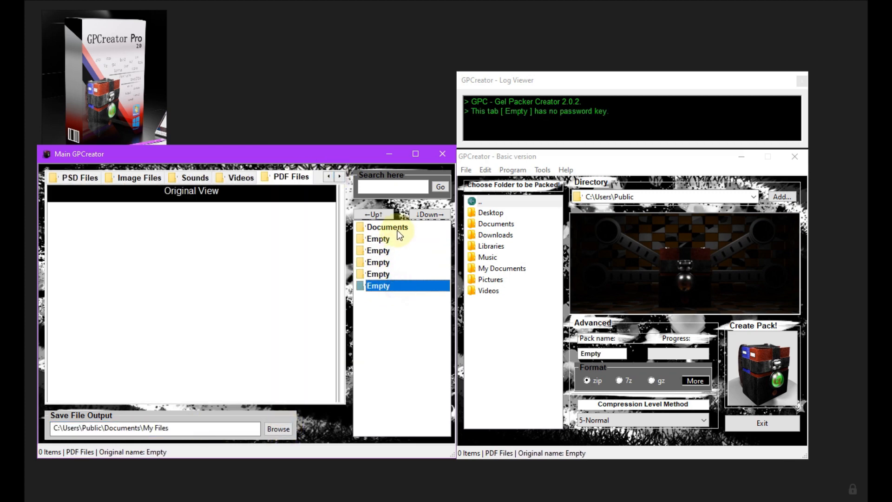
# Export the PSD files from 10 black panther.psd to 20 iron man.psd in Documents to the PSD Files pack and check it
pyautogui.click(390, 227)
pyautogui.click(233, 207)
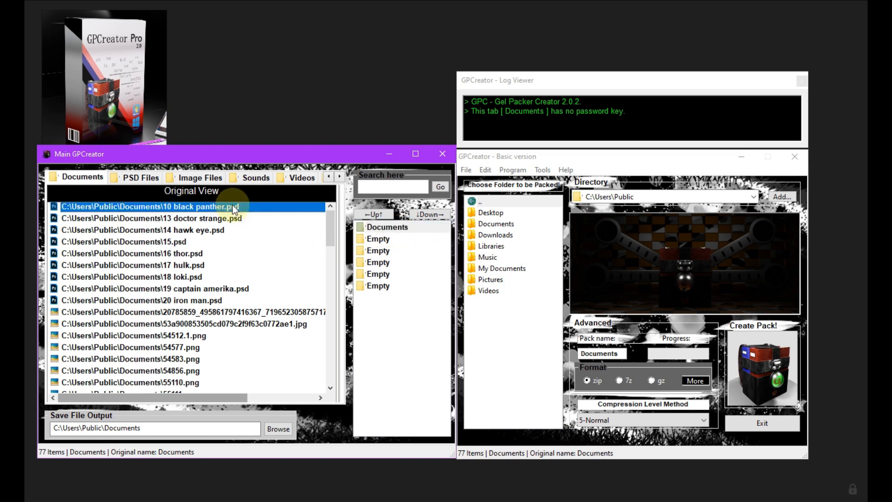
pyautogui.keyDown('shift'); pyautogui.click(211, 301); pyautogui.keyUp('shift')
pyautogui.rightClick(190, 260)
pyautogui.moveTo(223, 246)
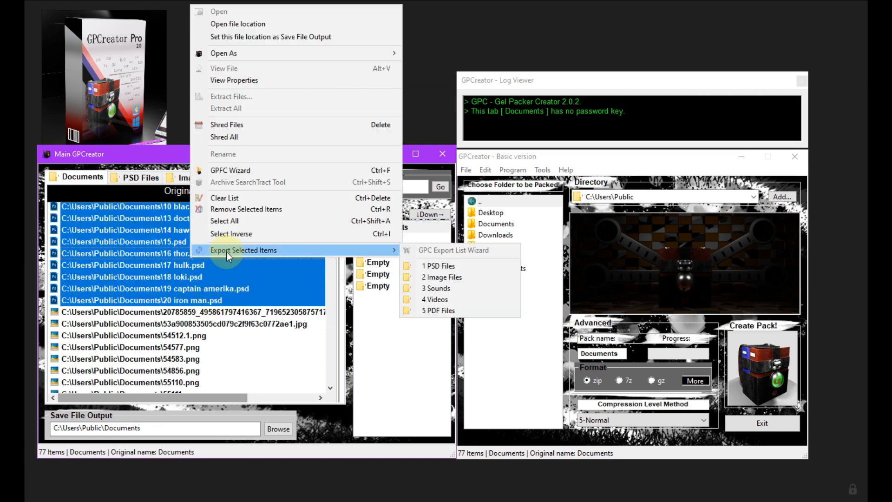
pyautogui.click(430, 263)
pyautogui.click(150, 178)
# Select the JPG and PNG images throughout the Documents list and export them to the Image Files pack
pyautogui.click(79, 177)
pyautogui.scroll(-2, 232, 263)
pyautogui.click(233, 264)
pyautogui.scroll(-4, 333, 246)
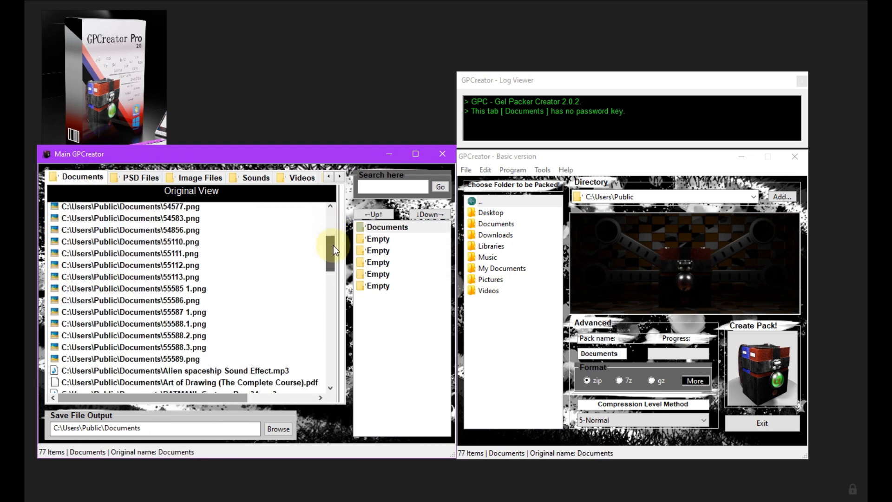
pyautogui.keyDown('shift'); pyautogui.click(288, 310); pyautogui.keyUp('shift')
pyautogui.scroll(-8, 330, 269)
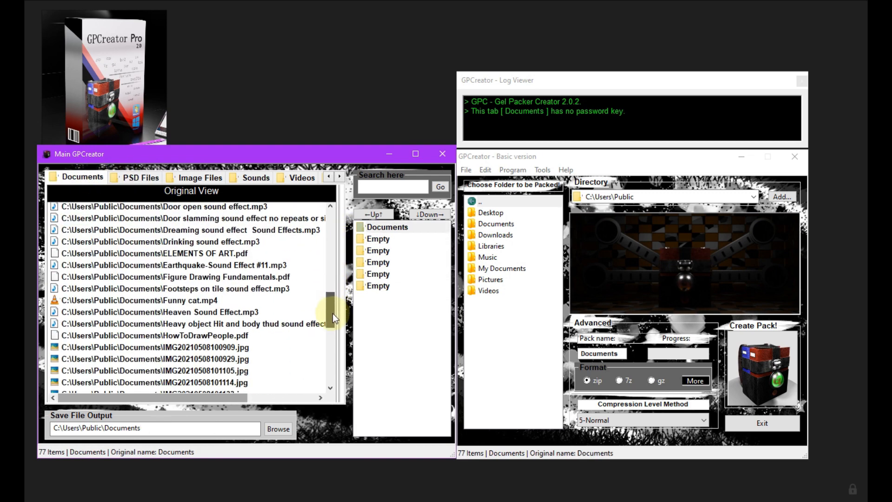
pyautogui.click(236, 278)
pyautogui.moveTo(237, 288); pyautogui.dragTo(236, 325)
pyautogui.moveTo(330, 319); pyautogui.dragTo(329, 364)
pyautogui.click(268, 359)
pyautogui.keyDown('ctrl'); pyautogui.click(259, 382); pyautogui.keyUp('ctrl')
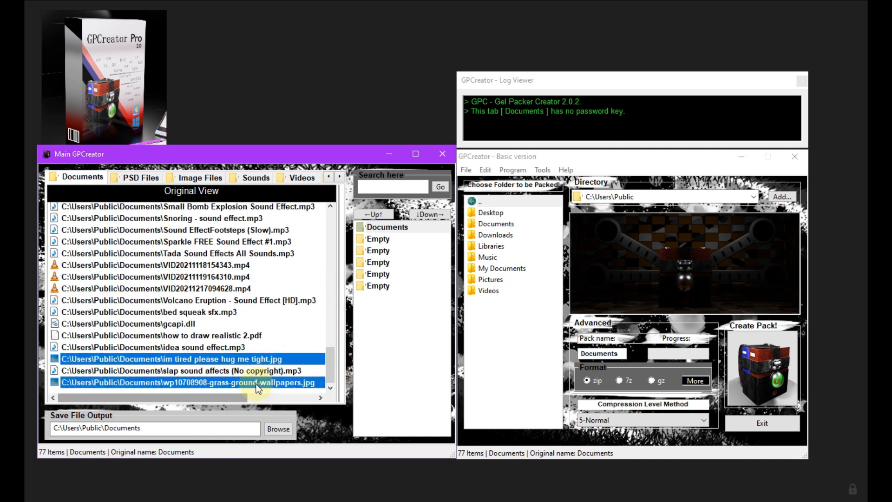
pyautogui.rightClick(253, 383)
pyautogui.moveTo(439, 377)
pyautogui.click(513, 400)
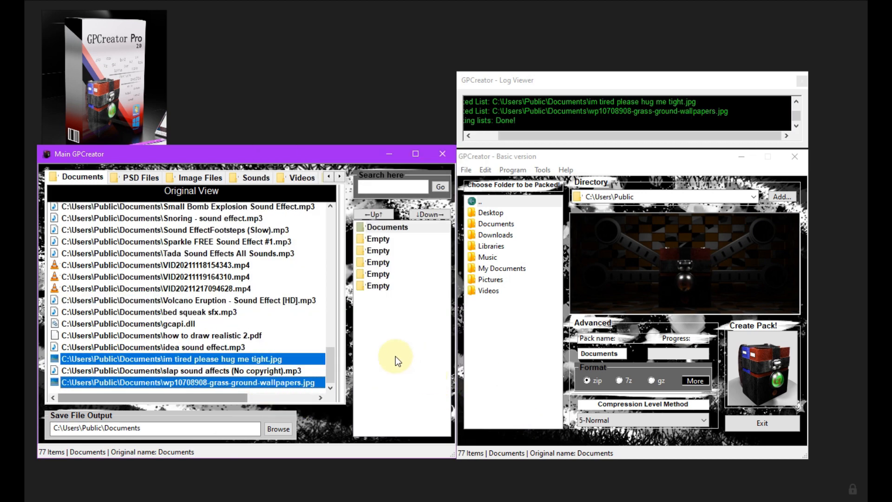
pyautogui.moveTo(333, 366); pyautogui.dragTo(333, 333)
pyautogui.click(288, 254)
pyautogui.keyDown('ctrl'); pyautogui.click(268, 276); pyautogui.keyUp('ctrl')
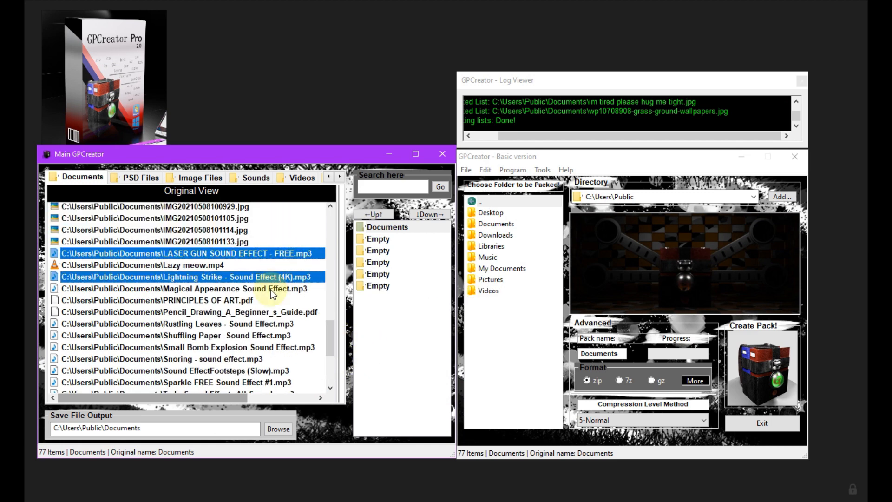
pyautogui.keyDown('ctrl'); pyautogui.click(269, 289); pyautogui.keyUp('ctrl')
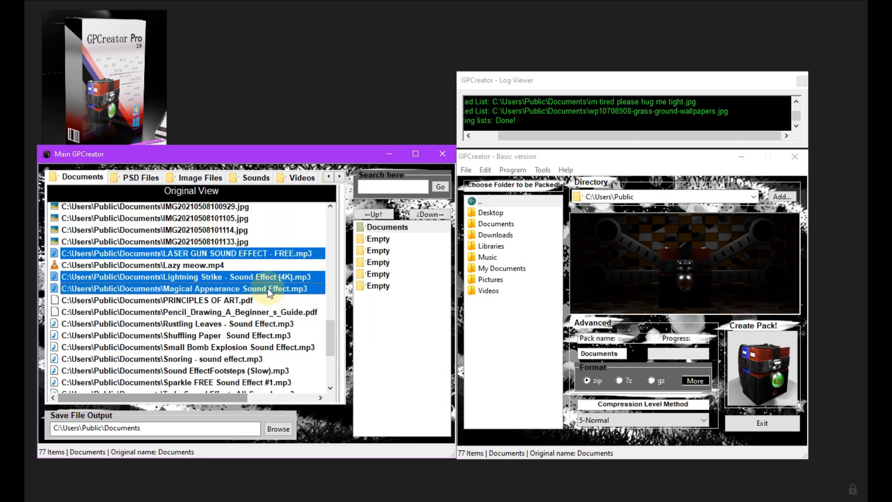
# Search the Documents list for .mp3 and export the matching files to the Sounds pack
pyautogui.click(389, 188)
pyautogui.write('.mp3')
pyautogui.press('Return')
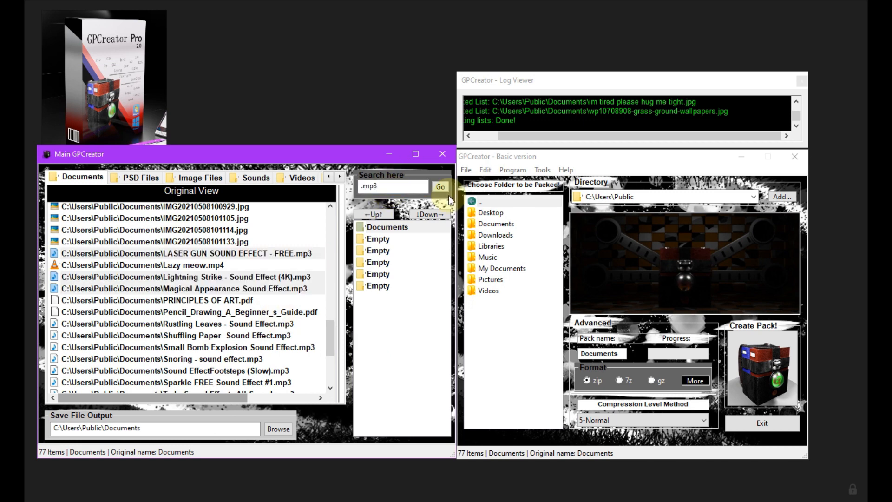
pyautogui.rightClick(251, 264)
pyautogui.moveTo(272, 253)
pyautogui.click(488, 289)
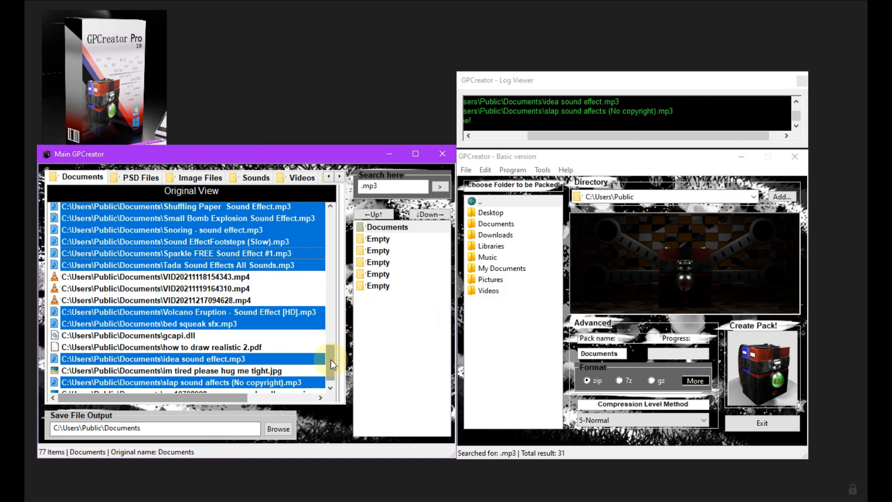
# Search the Documents list for .mp4 and export the matching files to the Videos pack
pyautogui.click(392, 186)
pyautogui.write('.m')
pyautogui.click(438, 186)
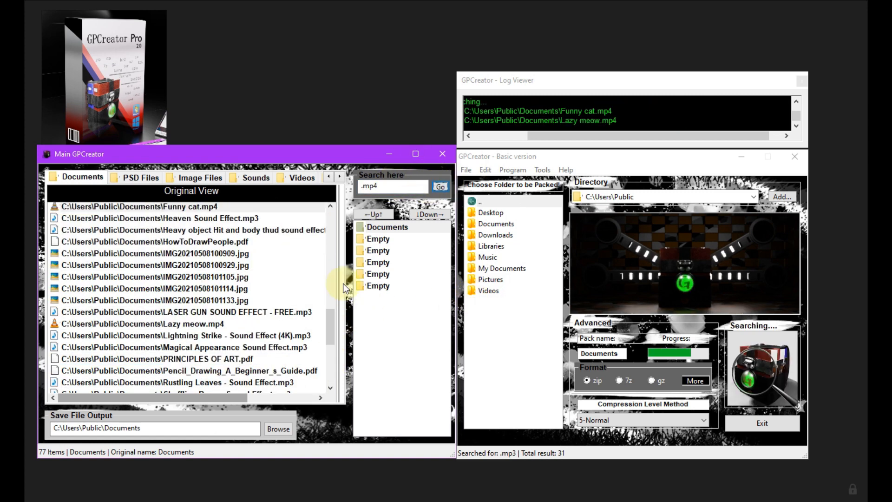
pyautogui.moveTo(331, 351); pyautogui.dragTo(332, 375)
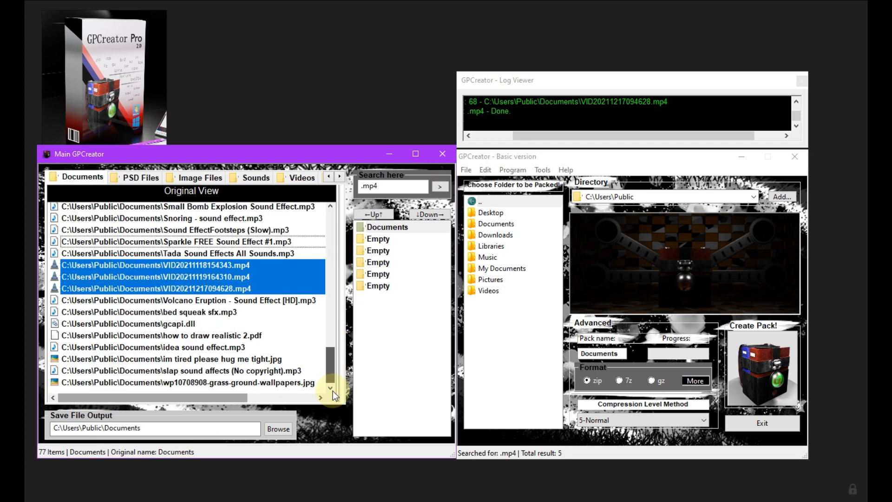
pyautogui.rightClick(200, 276)
pyautogui.moveTo(239, 271)
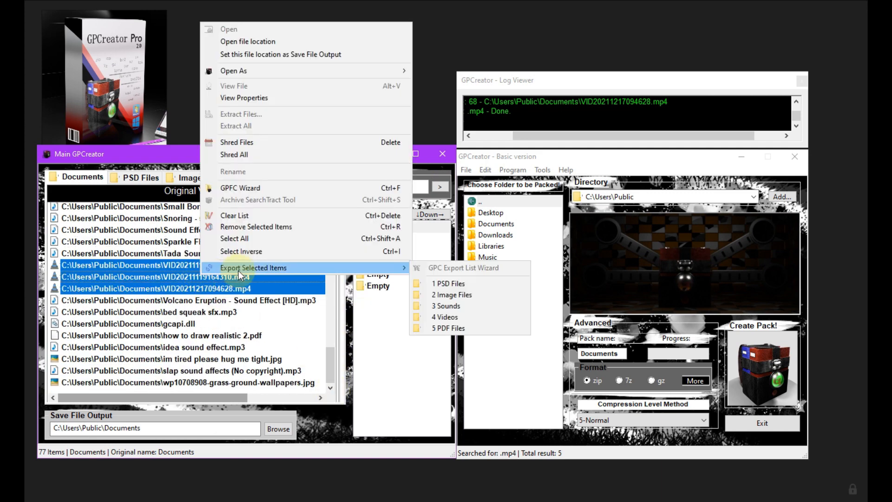
pyautogui.click(445, 317)
# Search the Documents list for .pdf and export the matching files to the PDF Files pack
pyautogui.click(398, 189)
pyautogui.write('.')
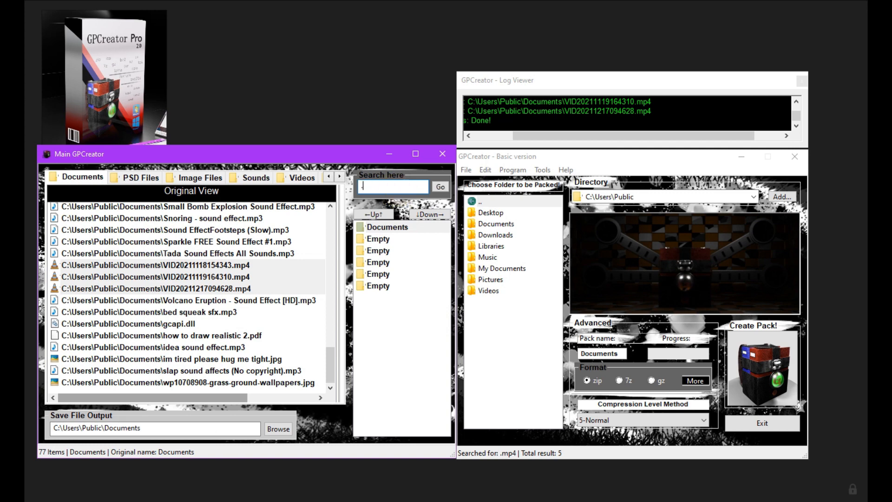
pyautogui.write('pdf')
pyautogui.press('Return')
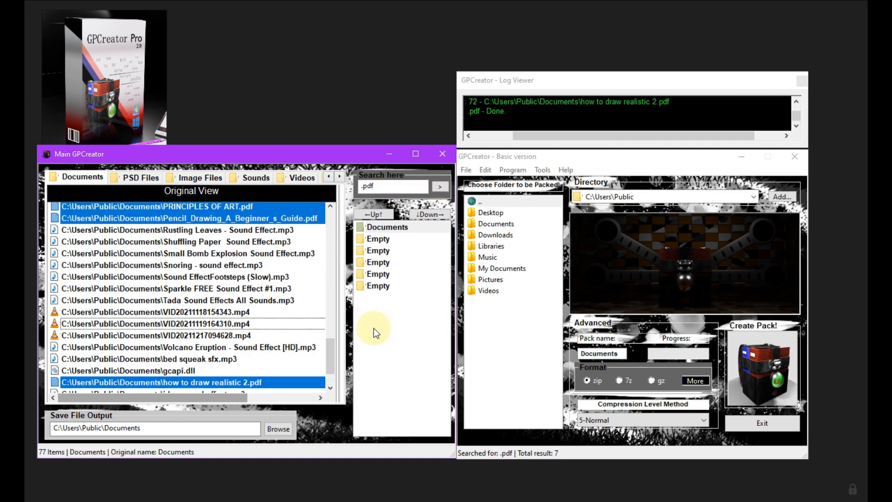
pyautogui.rightClick(206, 251)
pyautogui.rightClick(196, 203)
pyautogui.moveTo(343, 451)
pyautogui.click(409, 460)
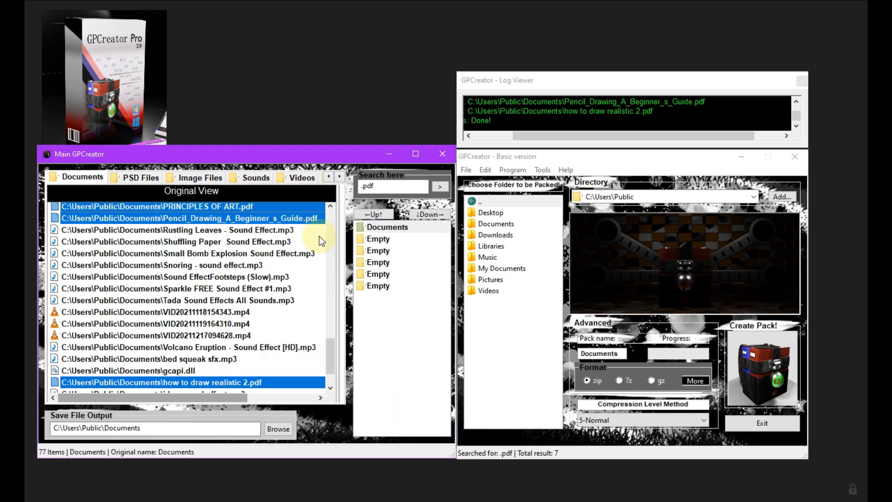
# Review the file lists of the PSD Files, Image Files, Sounds, Videos and PDF Files packs
pyautogui.click(135, 178)
pyautogui.click(195, 178)
pyautogui.click(259, 178)
pyautogui.click(302, 178)
pyautogui.click(329, 177)
pyautogui.click(297, 177)
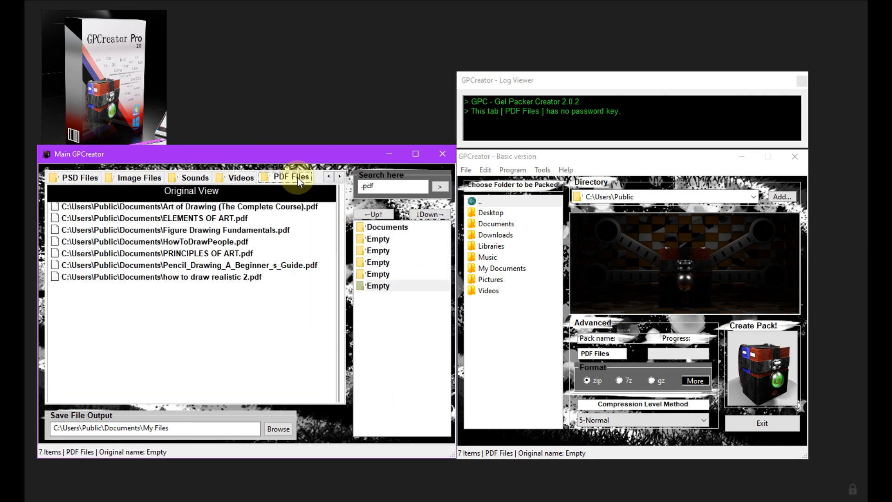
# Set the archive format to zip for PSD Files, 7z for Image Files and gz for Sounds
pyautogui.click(387, 238)
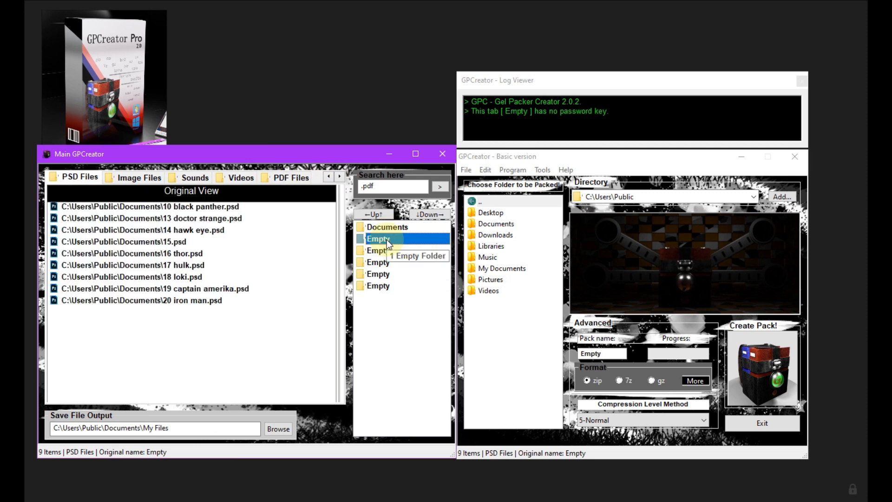
pyautogui.click(587, 380)
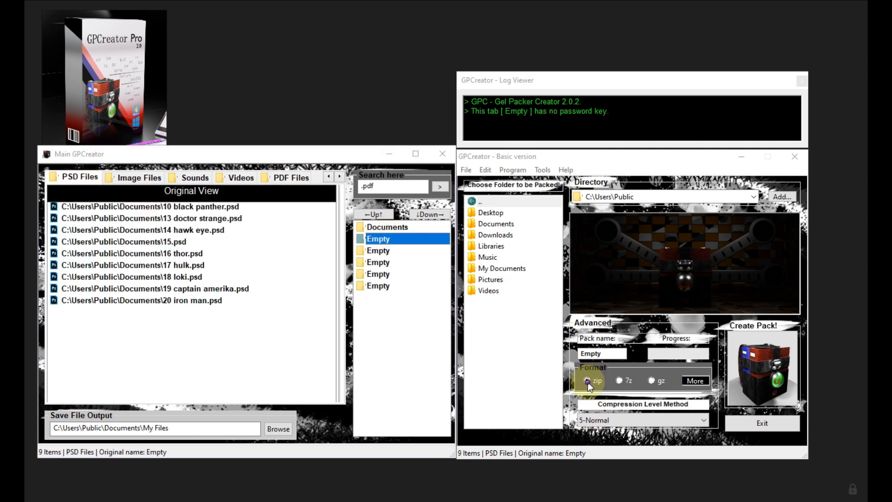
pyautogui.click(139, 178)
pyautogui.click(620, 380)
pyautogui.click(195, 177)
pyautogui.click(651, 380)
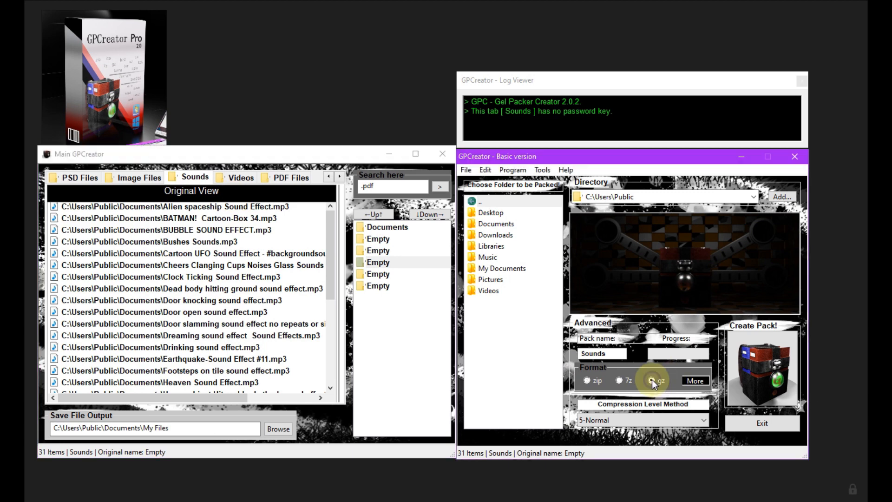
# Set the archive format to bz2 for Videos and xz for PDF Files, and check the format chosen for every pack
pyautogui.click(241, 177)
pyautogui.click(695, 381)
pyautogui.click(291, 177)
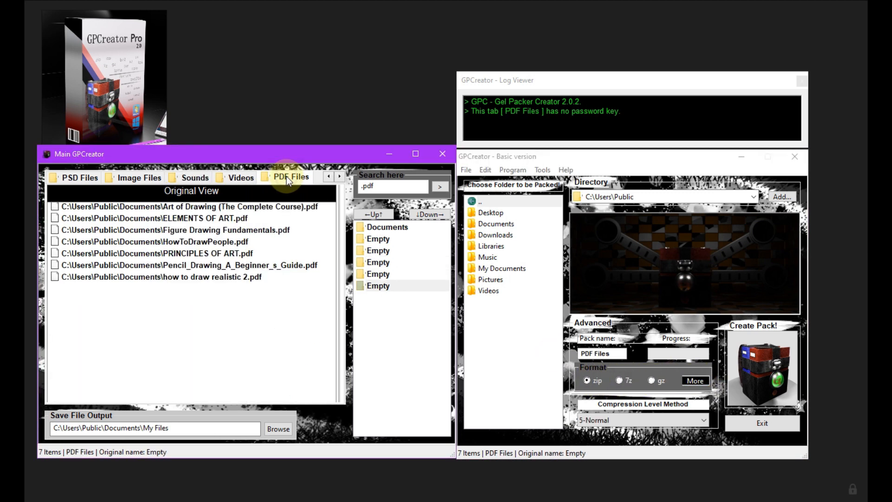
pyautogui.click(651, 380)
pyautogui.click(80, 177)
pyautogui.click(139, 178)
pyautogui.click(195, 177)
pyautogui.click(227, 179)
pyautogui.click(286, 174)
# Open the packs' save output location, put the Basic version window away and move the main window clear of the folder's file list
pyautogui.click(72, 177)
pyautogui.rightClick(71, 176)
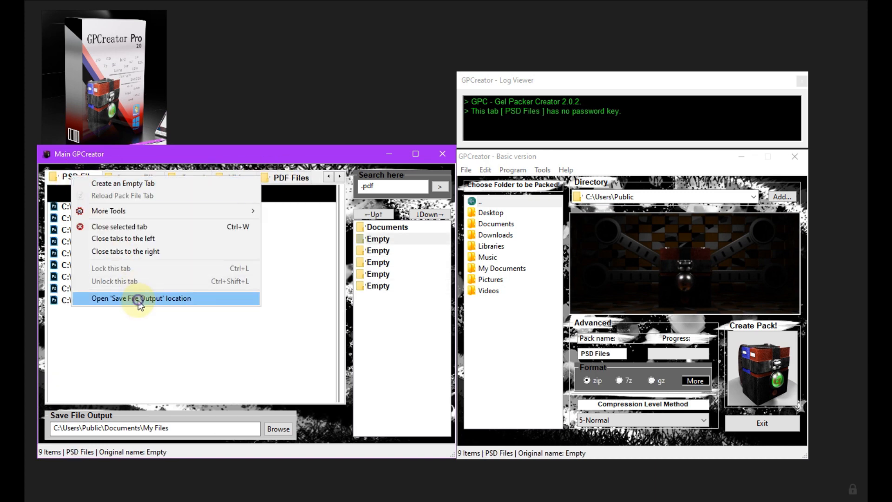
pyautogui.click(137, 298)
pyautogui.moveTo(366, 40); pyautogui.dragTo(354, 35)
pyautogui.click(747, 247)
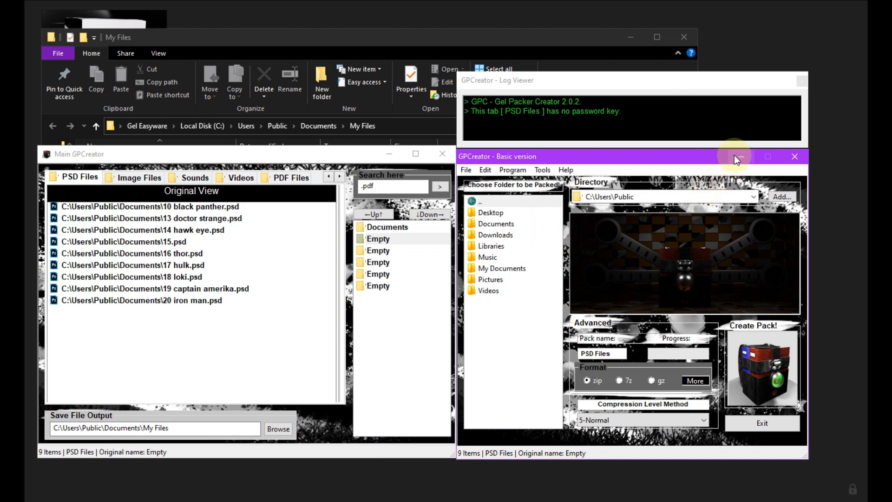
pyautogui.click(795, 157)
pyautogui.moveTo(324, 153); pyautogui.dragTo(637, 113)
# Bring up the compression dialogs for the PSD Files and Image Files packs and place them one below the other
pyautogui.rightClick(423, 138)
pyautogui.click(460, 168)
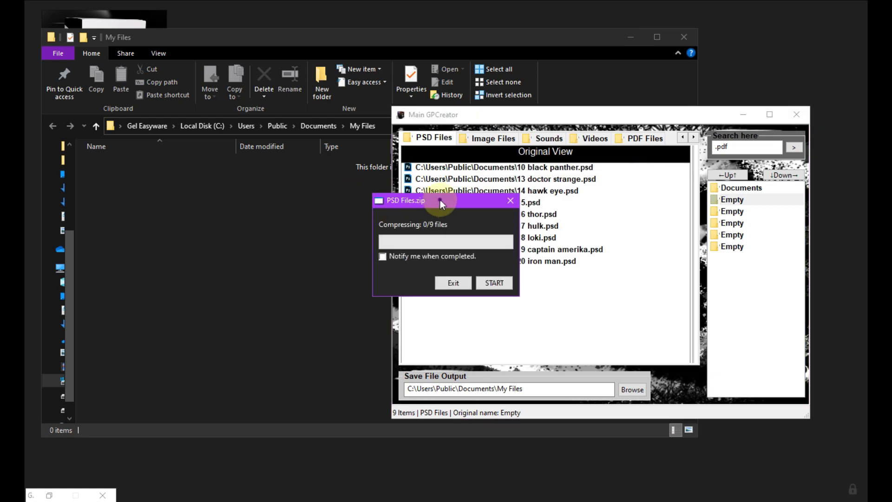
pyautogui.click(490, 139)
pyautogui.rightClick(488, 138)
pyautogui.click(697, 172)
pyautogui.moveTo(456, 202); pyautogui.dragTo(321, 167)
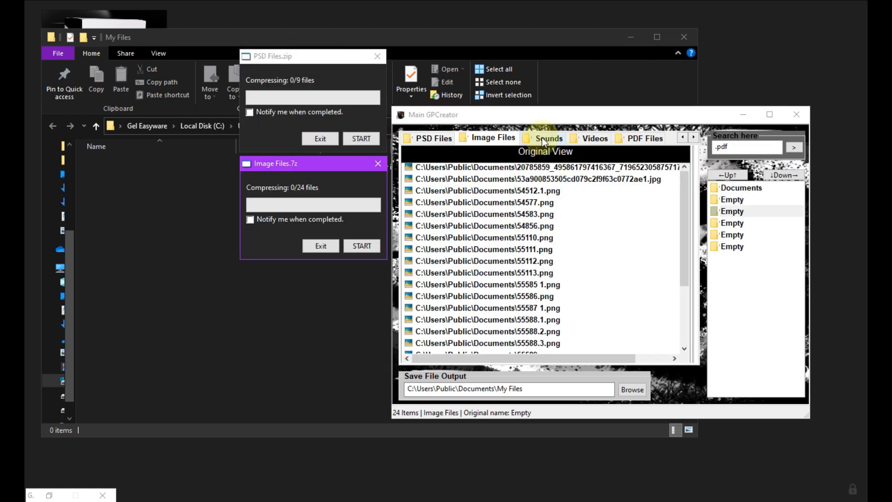
# Bring up the compression dialogs for the Sounds and Videos packs and place them below the Image Files dialog
pyautogui.click(544, 138)
pyautogui.rightClick(542, 138)
pyautogui.click(749, 171)
pyautogui.moveTo(457, 201); pyautogui.dragTo(325, 268)
pyautogui.click(592, 139)
pyautogui.rightClick(590, 138)
pyautogui.moveTo(623, 172)
pyautogui.click(552, 171)
pyautogui.moveTo(472, 200); pyautogui.dragTo(339, 369)
# Bring up the compression dialog for the PDF Files pack and place it below the others
pyautogui.click(644, 138)
pyautogui.rightClick(641, 138)
pyautogui.moveTo(670, 172)
pyautogui.click(603, 172)
pyautogui.moveTo(474, 202); pyautogui.dragTo(342, 412)
# Put the two GPCreator windows out of view and spread the five compression dialogs apart beside the output file list
pyautogui.click(797, 115)
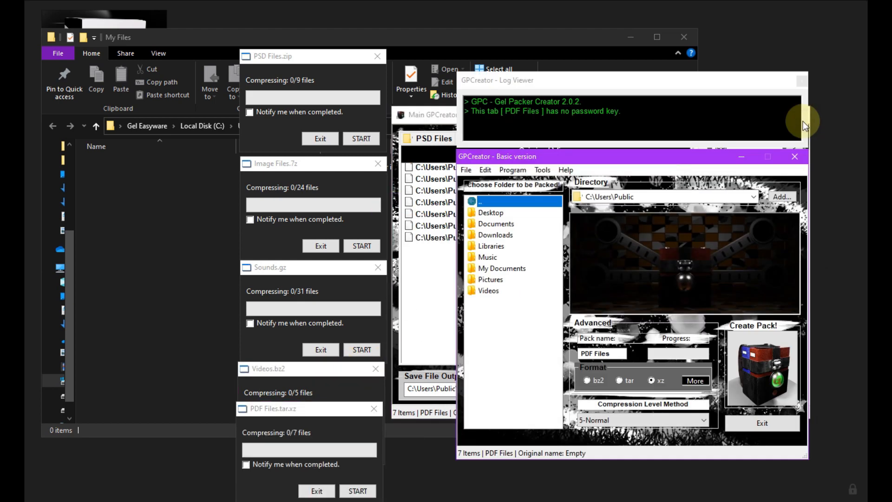
pyautogui.click(796, 158)
pyautogui.moveTo(322, 57); pyautogui.dragTo(523, 50)
pyautogui.moveTo(330, 163); pyautogui.dragTo(693, 154)
pyautogui.moveTo(335, 267); pyautogui.dragTo(523, 226)
pyautogui.moveTo(338, 370); pyautogui.dragTo(711, 317)
pyautogui.moveTo(315, 408); pyautogui.dragTo(518, 374)
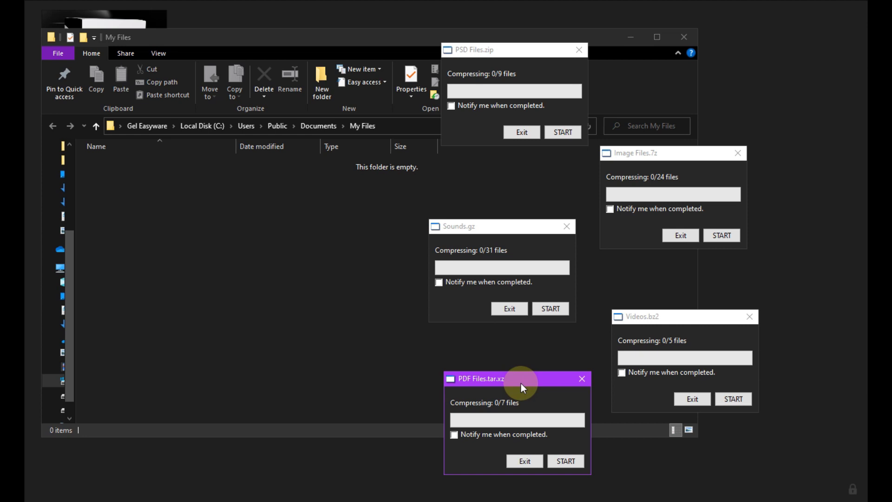
# Start compressing PSD Files, Image Files, Sounds, Videos and PDF Files one by one, pausing each right after it starts
pyautogui.click(570, 132)
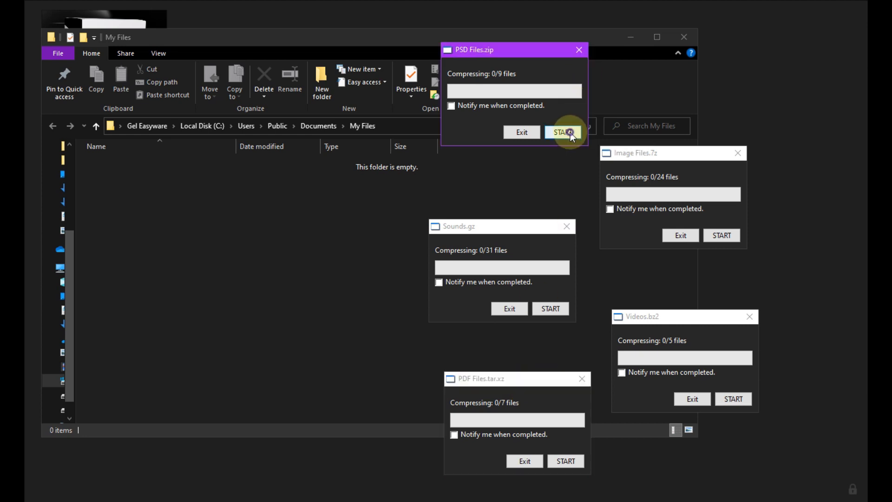
pyautogui.click(524, 133)
pyautogui.click(706, 235)
pyautogui.click(685, 234)
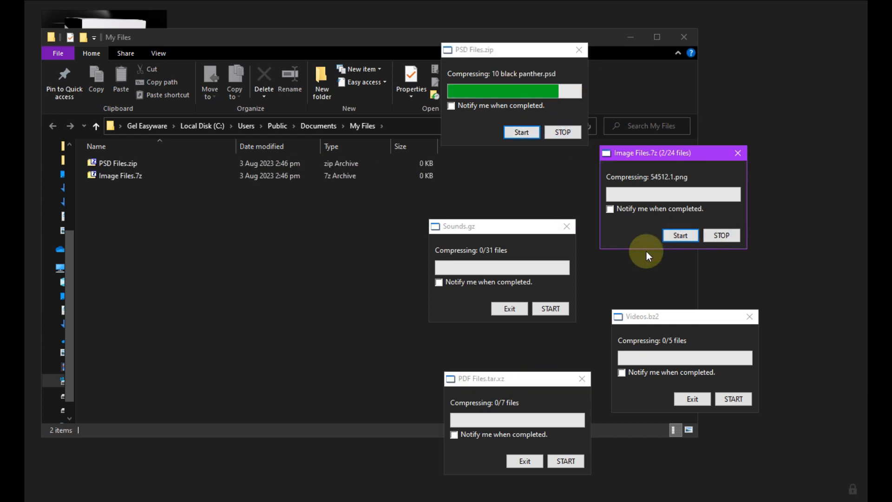
pyautogui.click(553, 310)
pyautogui.click(517, 308)
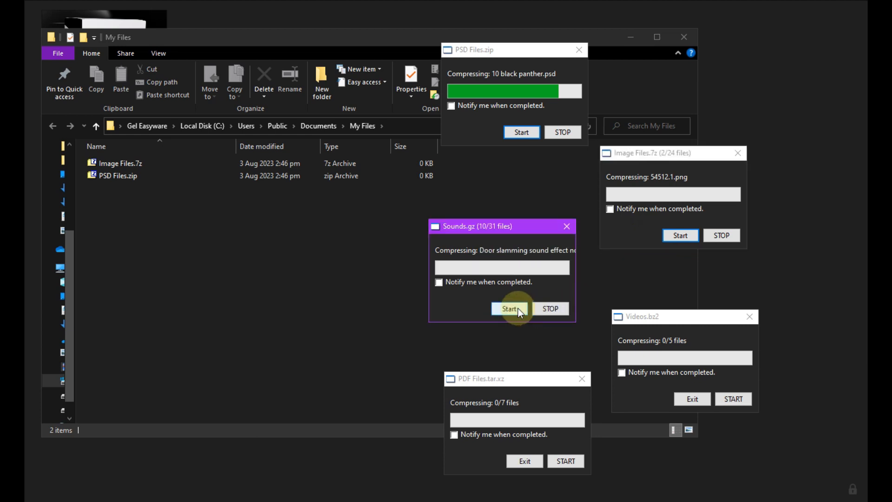
pyautogui.click(733, 398)
pyautogui.click(692, 399)
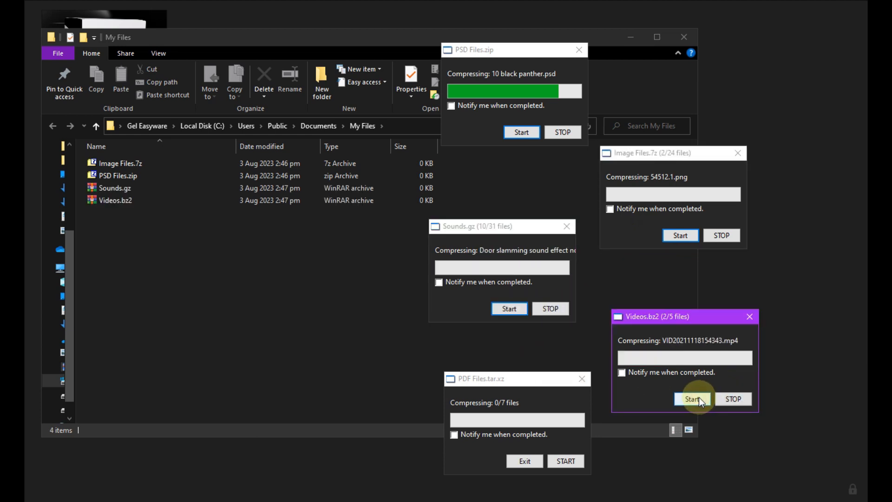
pyautogui.click(565, 461)
pyautogui.click(521, 460)
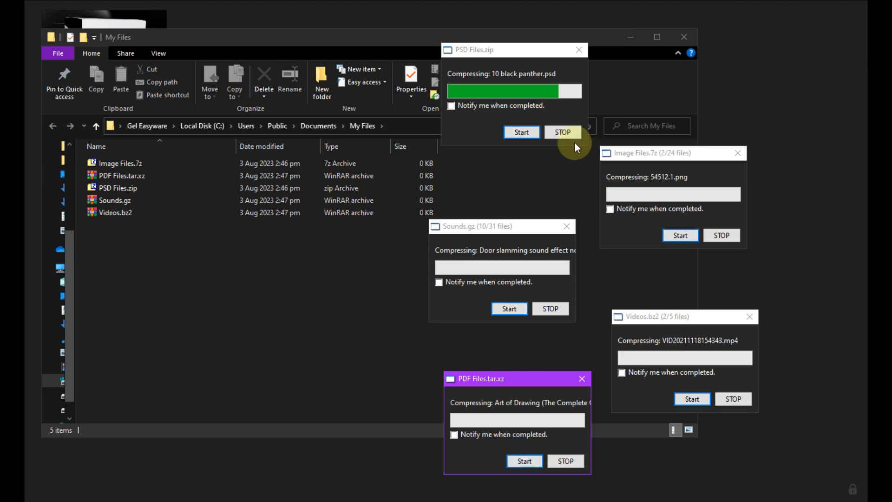
# Resume the compression of all five paused packs so they run together until completion
pyautogui.click(522, 132)
pyautogui.click(678, 235)
pyautogui.click(509, 308)
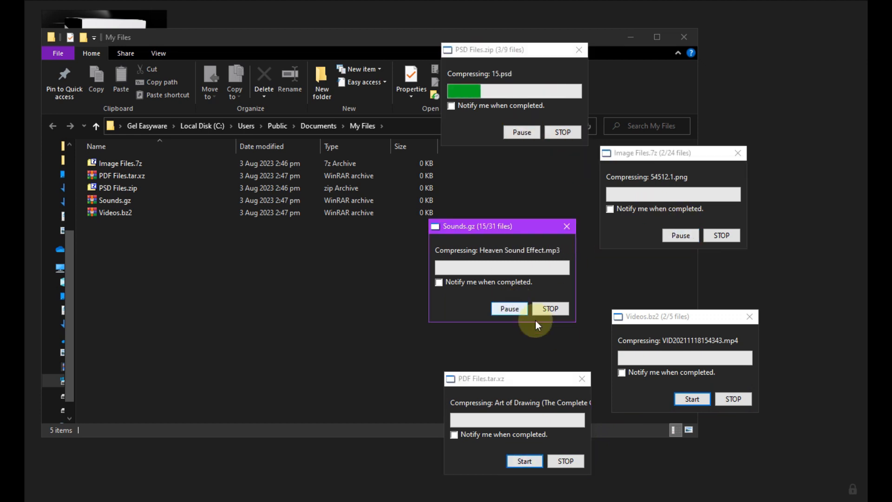
pyautogui.click(691, 399)
pyautogui.click(524, 461)
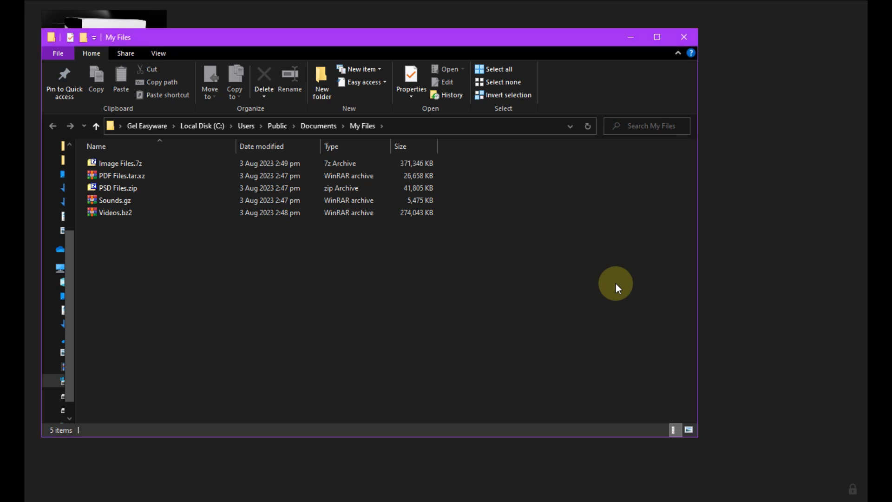
# Open the Image Files.7z archive from the output folder and examine its file list and detail columns
pyautogui.rightClick(531, 217)
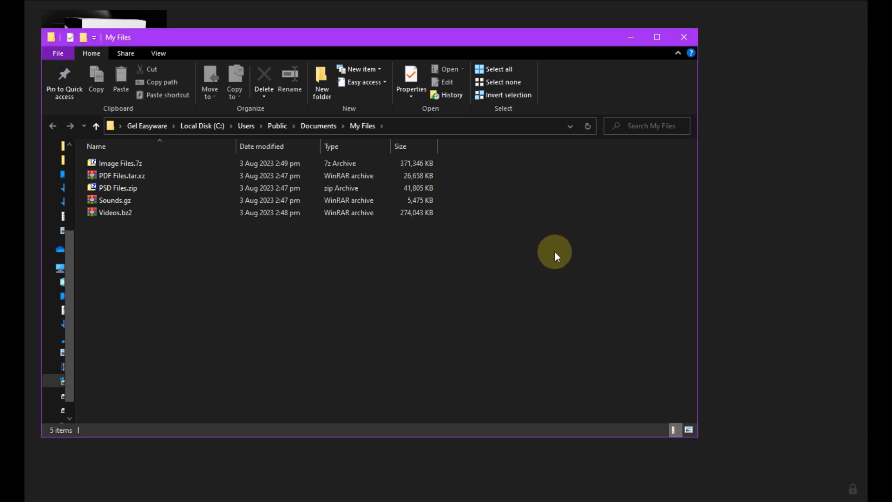
pyautogui.click(562, 263)
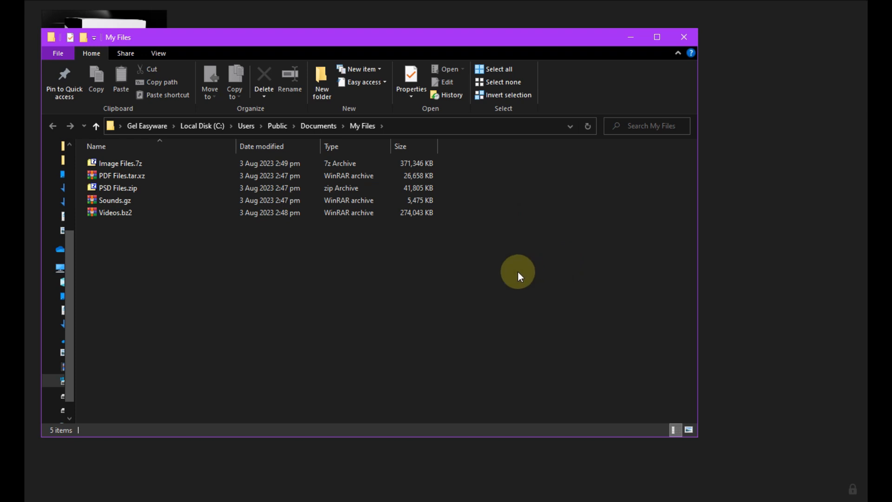
pyautogui.click(132, 165)
pyautogui.doubleClick(132, 166)
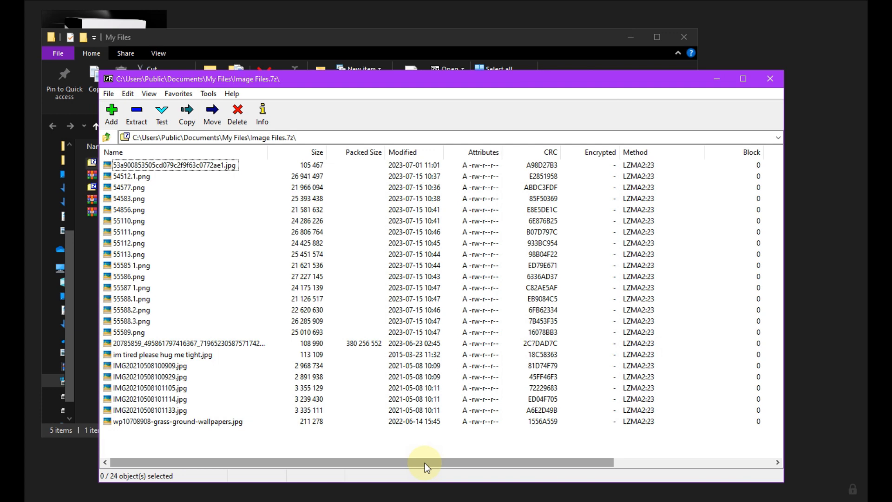
pyautogui.moveTo(425, 463); pyautogui.dragTo(590, 465)
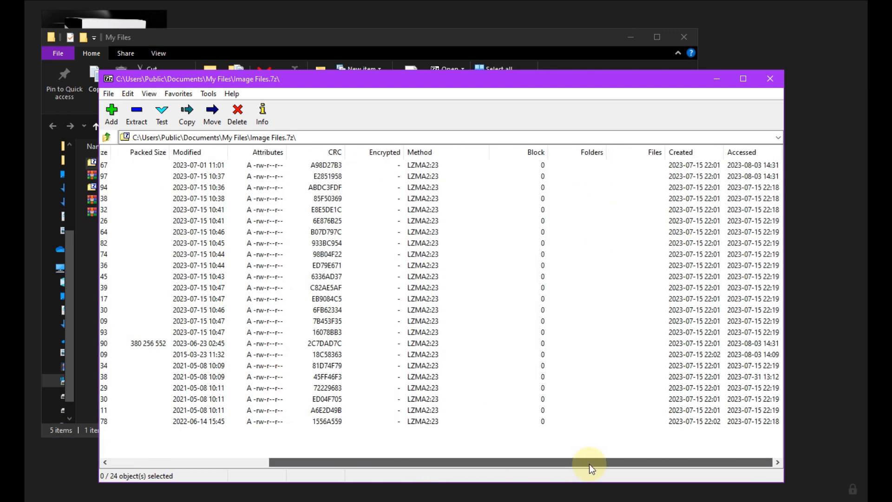
pyautogui.moveTo(590, 464); pyautogui.dragTo(536, 473)
pyautogui.moveTo(420, 481); pyautogui.dragTo(397, 481)
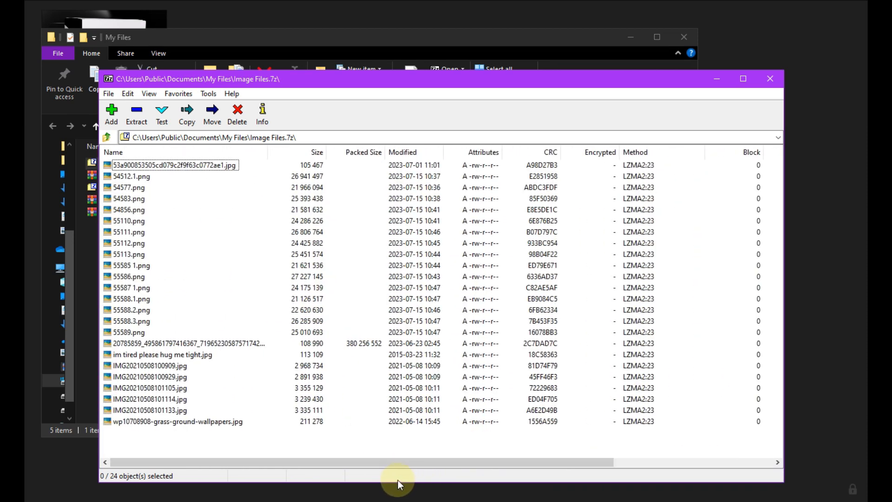